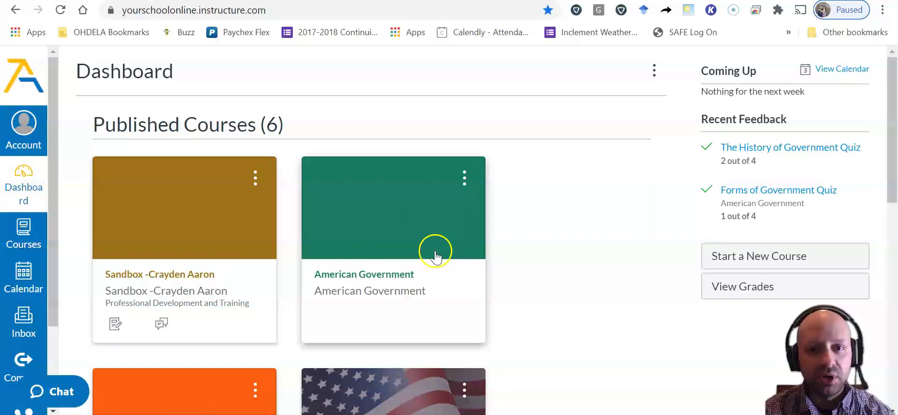
Go from the American Government course to the Calendar's July 2020 month view.
{"action": "left_click", "coordinate": [408, 260]}
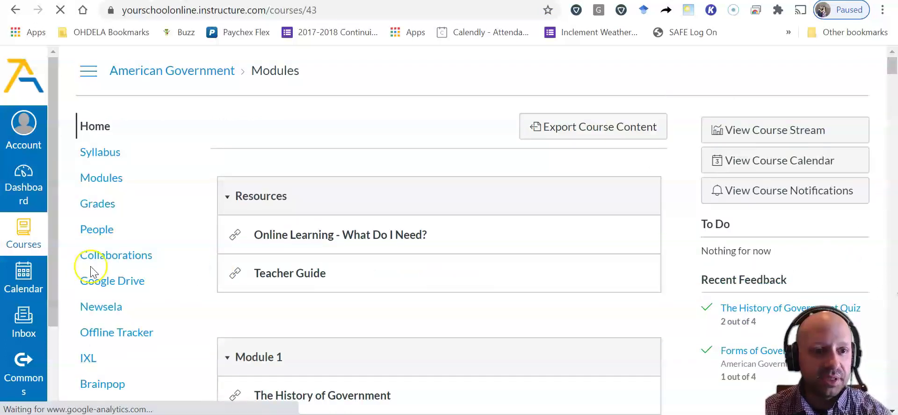
{"action": "left_click", "coordinate": [35, 290]}
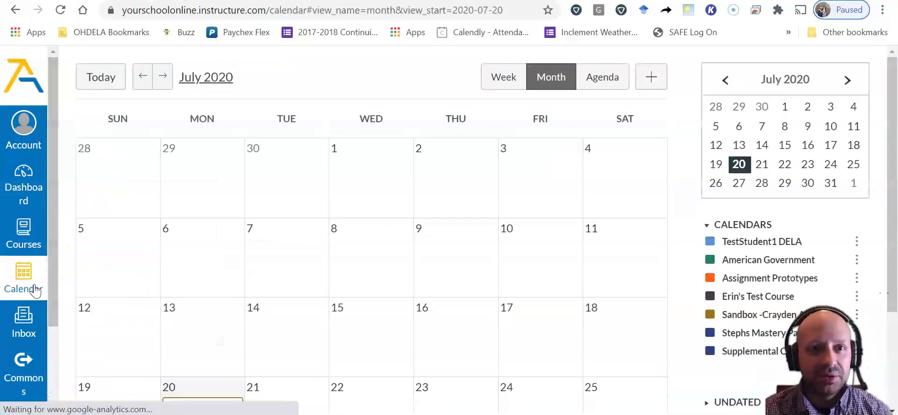
Select a day in the July 2020 month calendar and scroll to bring July 21 into view.
{"action": "left_click", "coordinate": [111, 82]}
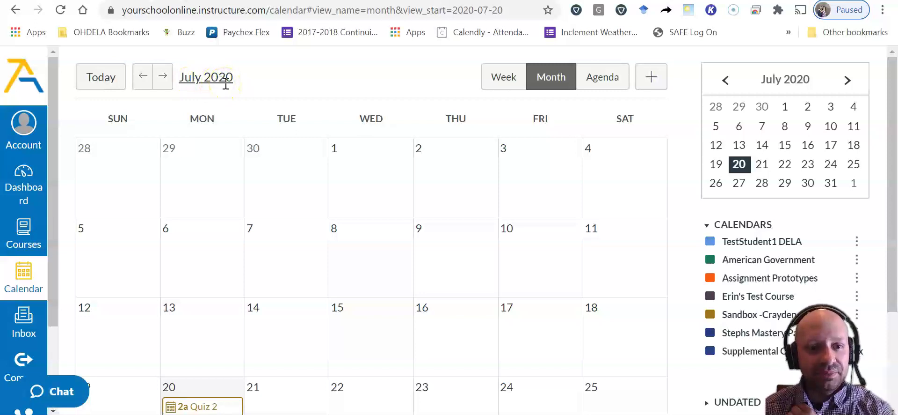
{"action": "left_click_drag", "start_coordinate": [895, 194], "coordinate": [895, 176]}
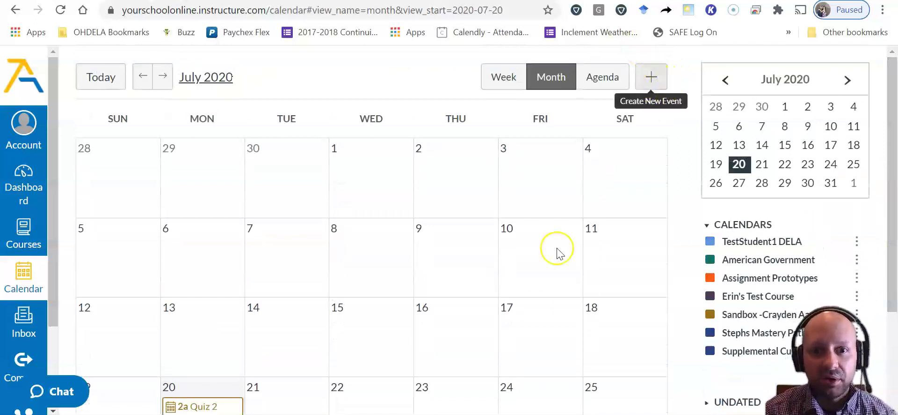
Start a fresh calendar event with + Create New Event.
{"action": "left_click", "coordinate": [275, 391]}
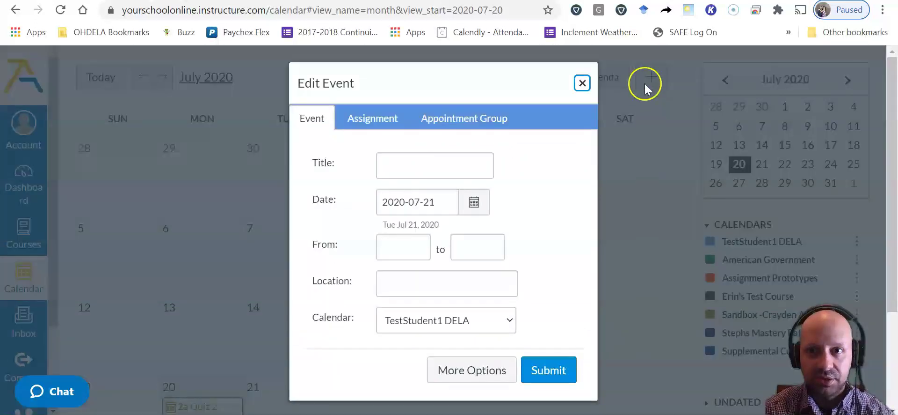
{"action": "left_click", "coordinate": [582, 83]}
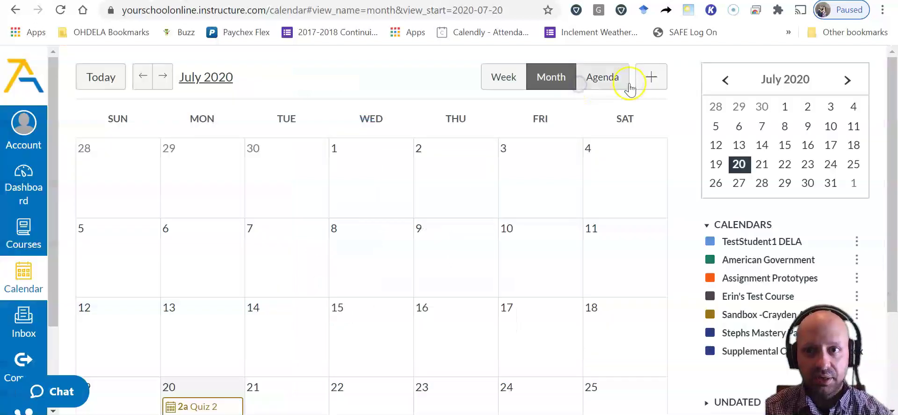
{"action": "left_click", "coordinate": [656, 84]}
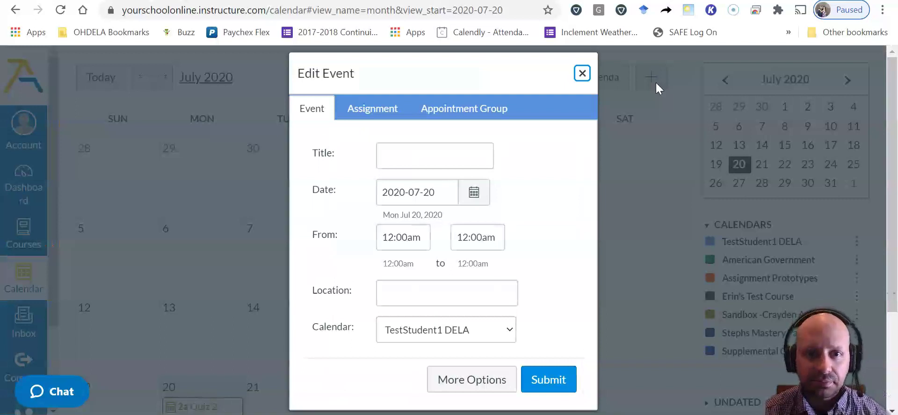
Title the event 'Complete Quiz #3' and date it Tuesday, July 21, 2020.
{"action": "left_click", "coordinate": [430, 156]}
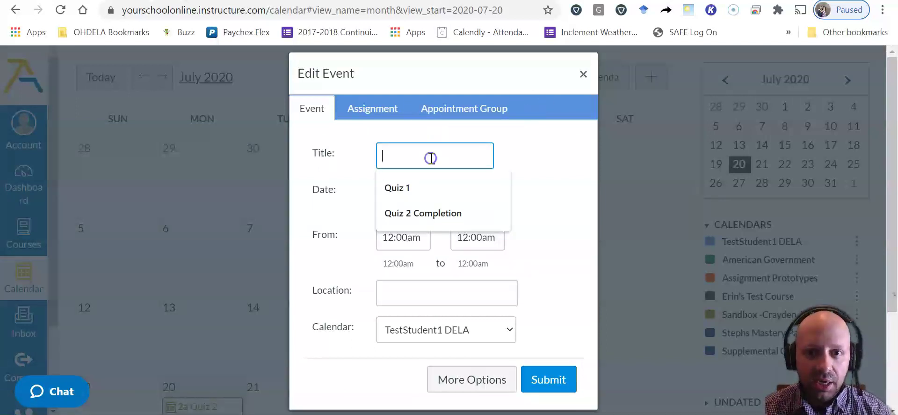
{"action": "type", "text": "Comp"}
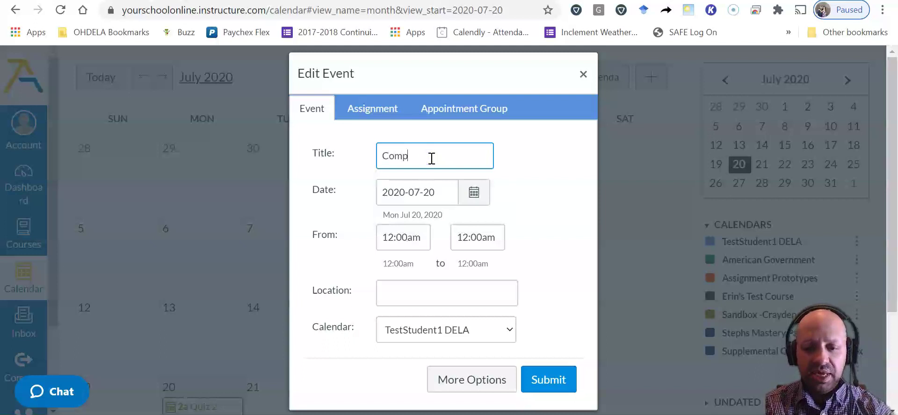
{"action": "type", "text": "lete Quiz"}
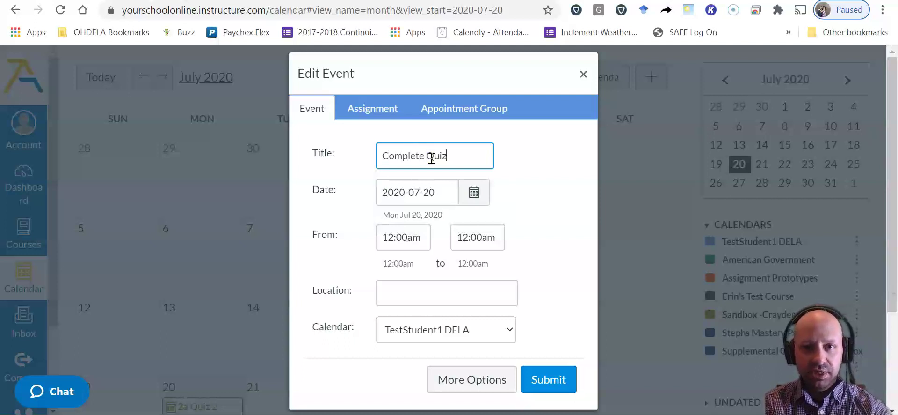
{"action": "type", "text": " #"}
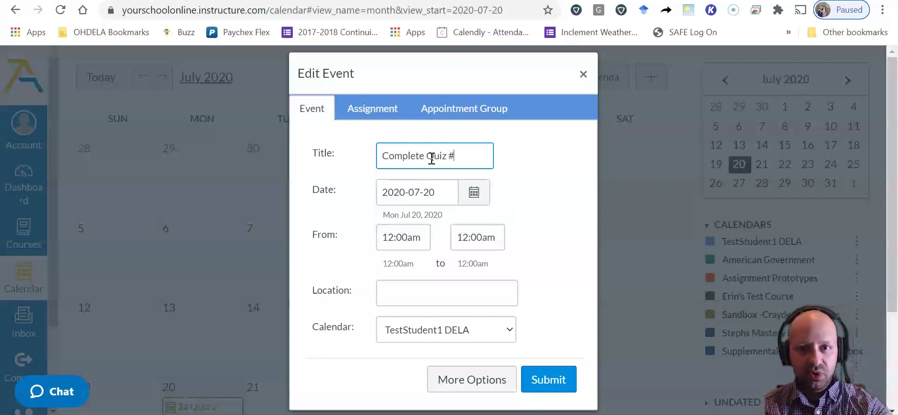
{"action": "type", "text": "3"}
{"action": "left_click", "coordinate": [473, 192]}
{"action": "left_click", "coordinate": [459, 219]}
{"action": "left_click", "coordinate": [437, 319]}
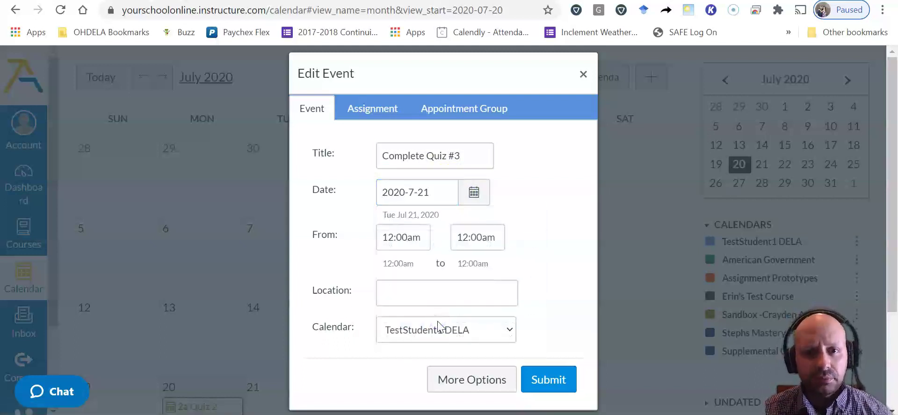
Set the event to run 1:00pm–2:00pm with location 'Government Class'.
{"action": "left_click", "coordinate": [411, 240]}
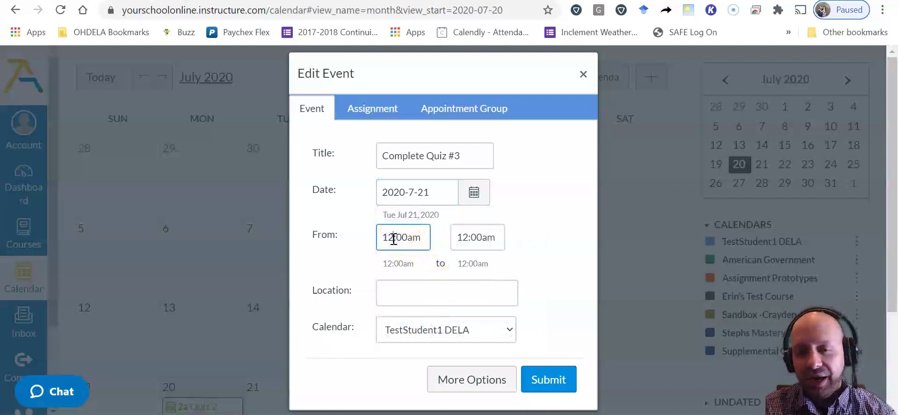
{"action": "key", "text": "BackSpace"}
{"action": "key", "text": "BackSpace"}
{"action": "type", "text": "1"}
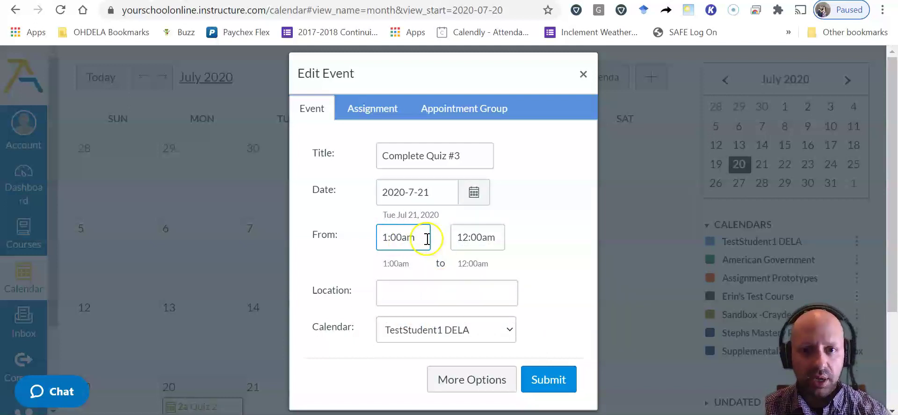
{"action": "left_click", "coordinate": [423, 238]}
{"action": "key", "text": "BackSpace"}
{"action": "type", "text": "pm"}
{"action": "left_click", "coordinate": [464, 237]}
{"action": "key", "text": "BackSpace"}
{"action": "type", "text": "2"}
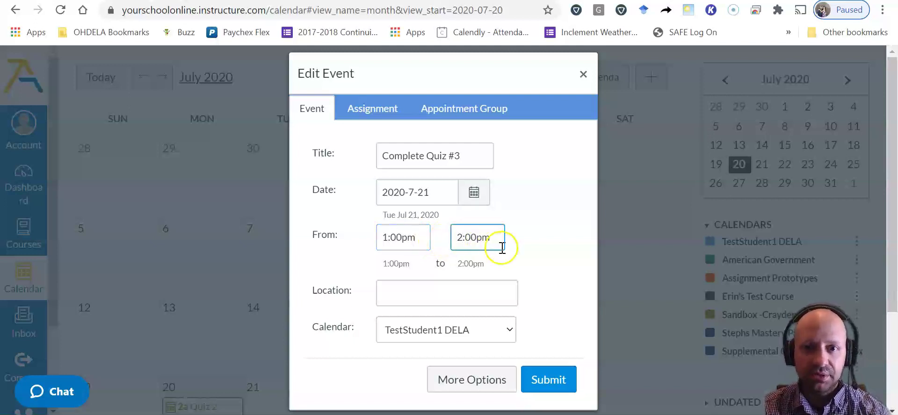
{"action": "left_click", "coordinate": [457, 291]}
{"action": "type", "text": "Government"}
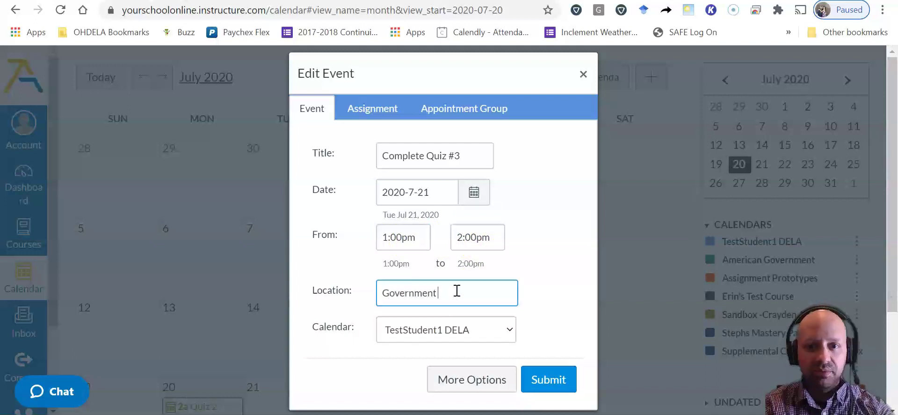
{"action": "type", "text": " Class"}
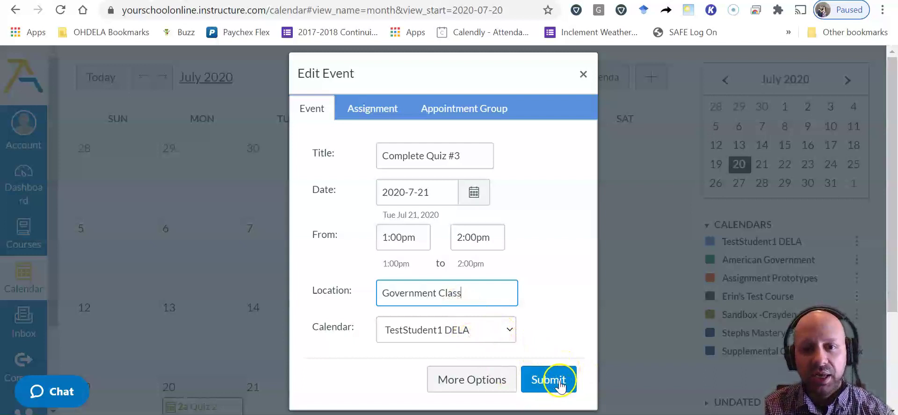
Submit the event and confirm 1p Complete Quiz #3 appears on Tuesday, July 21.
{"action": "left_click", "coordinate": [550, 383]}
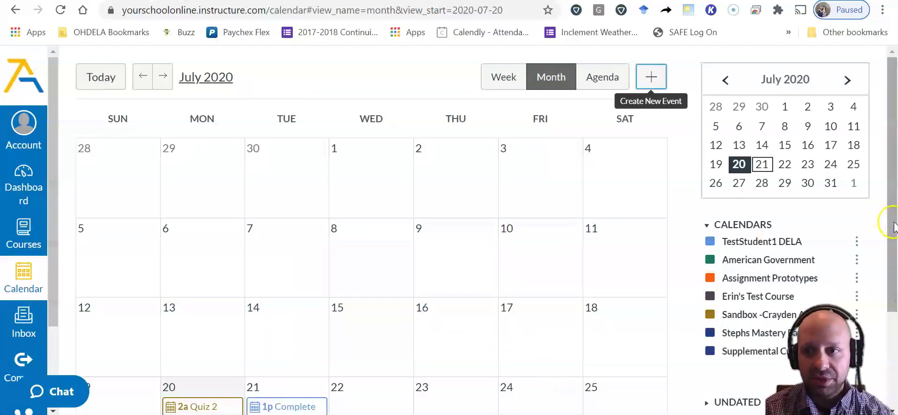
{"action": "left_click_drag", "start_coordinate": [893, 210], "coordinate": [894, 267]}
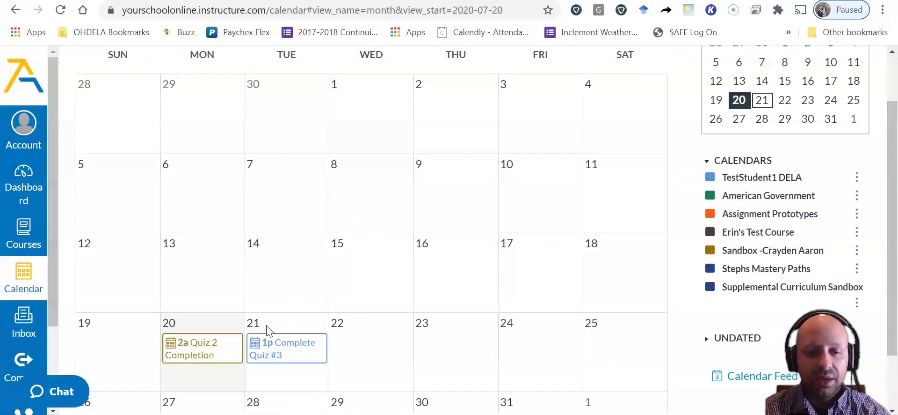
{"action": "left_click_drag", "start_coordinate": [889, 248], "coordinate": [895, 220]}
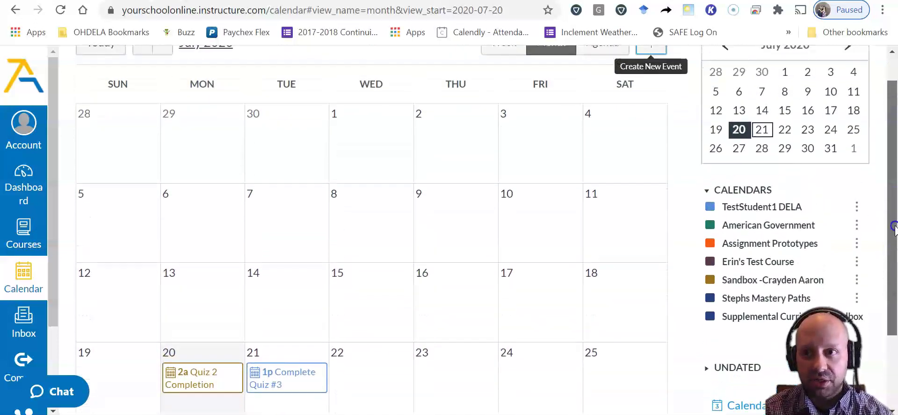
Check Complete Quiz #3 for Jul 21 in the dashboard's Coming Up, then reopen American Government.
{"action": "left_click", "coordinate": [25, 199]}
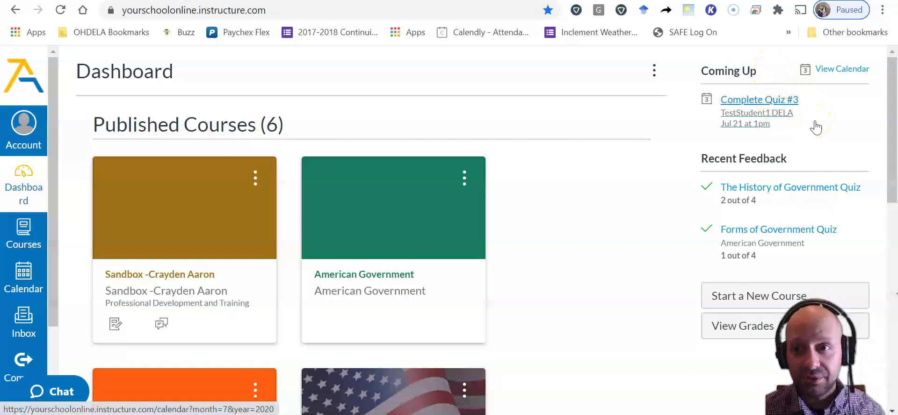
{"action": "left_click", "coordinate": [428, 238]}
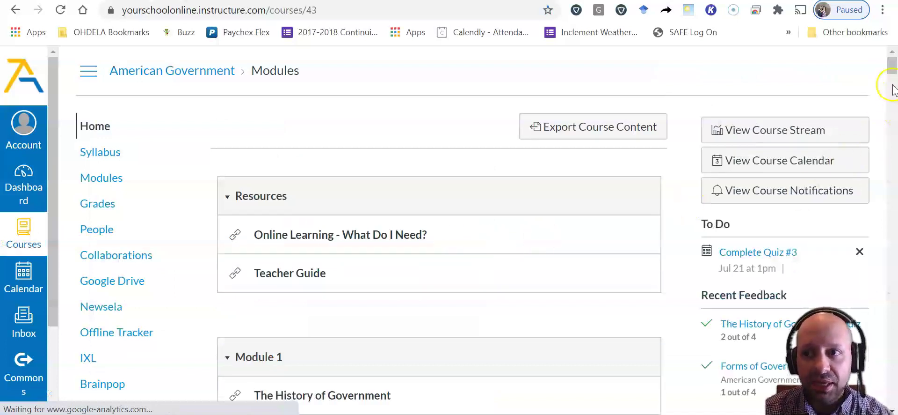
Scroll the course home page to see Complete Quiz #3, Jul 21 at 1pm, under To Do.
{"action": "left_click_drag", "start_coordinate": [893, 68], "coordinate": [894, 73]}
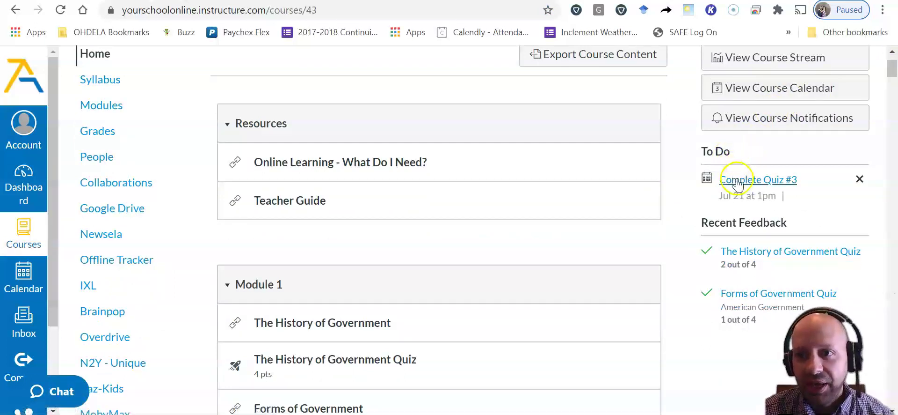